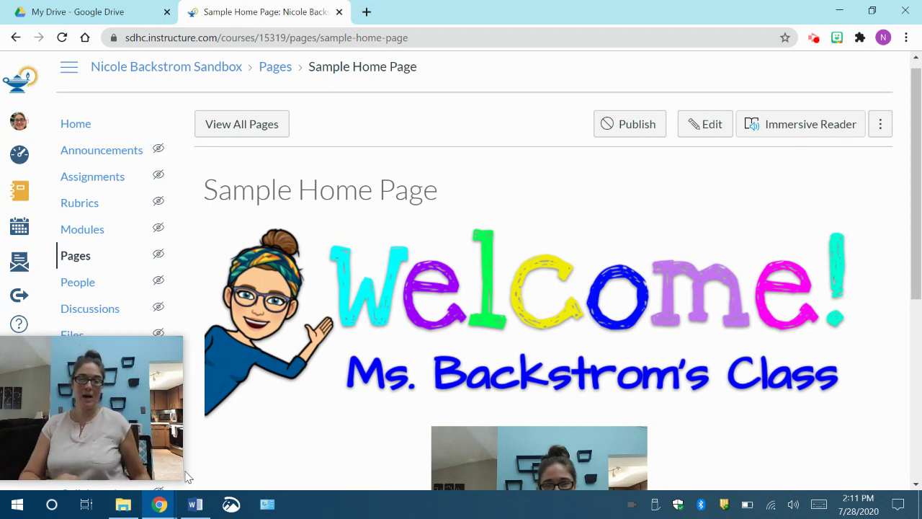
Scroll back to the top and publish the Sample Home Page.
scroll(435, 368, "down", 3)
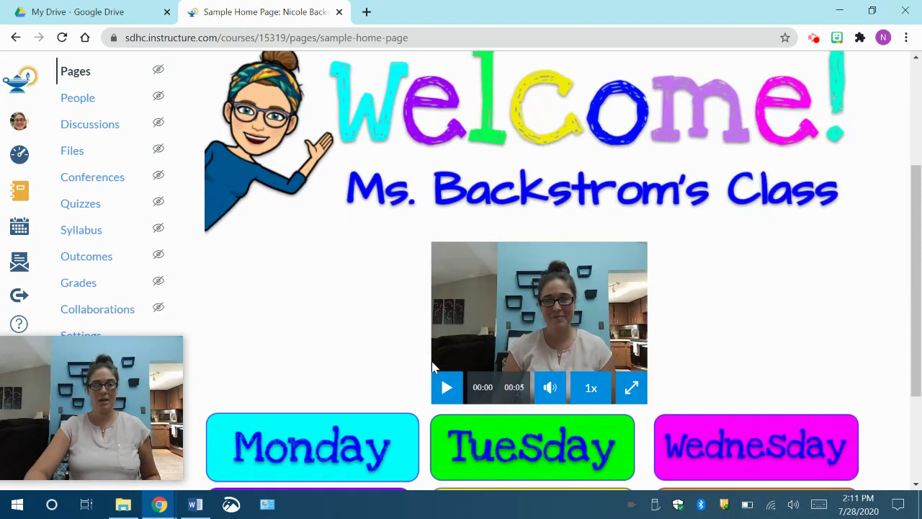
scroll(433, 367, "down", 1)
scroll(432, 362, "up", 2)
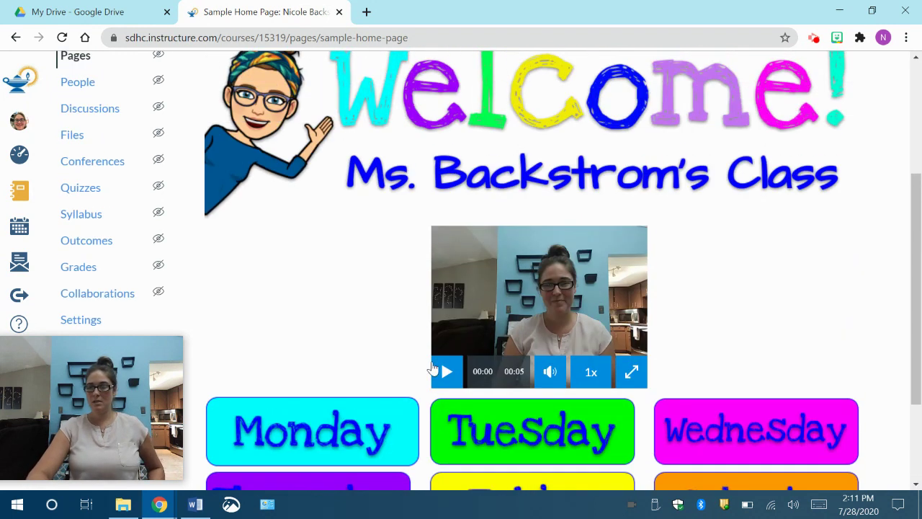
scroll(432, 364, "up", 1)
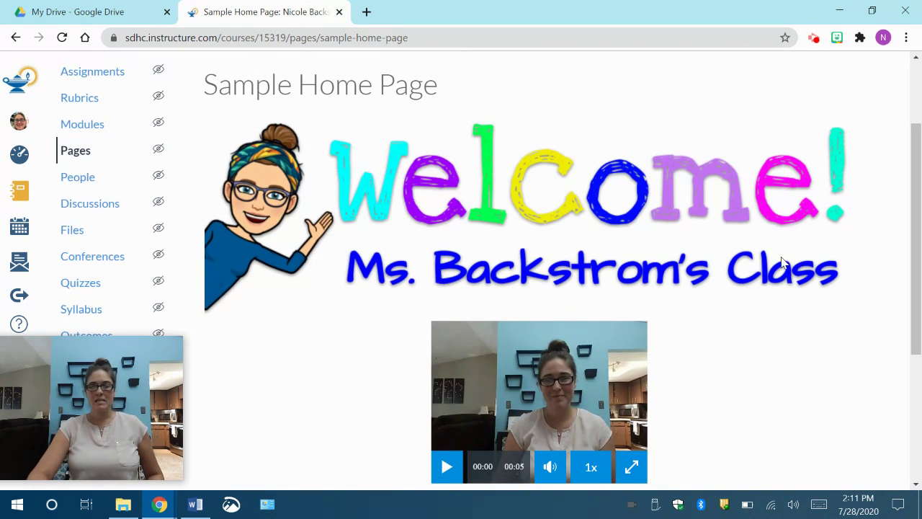
scroll(783, 263, "down", 2)
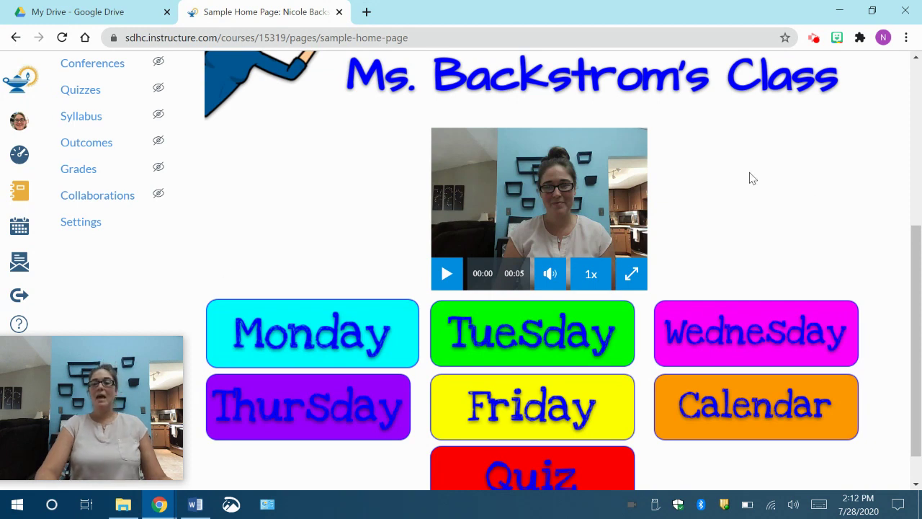
scroll(750, 178, "up", 1)
scroll(750, 178, "up", 4)
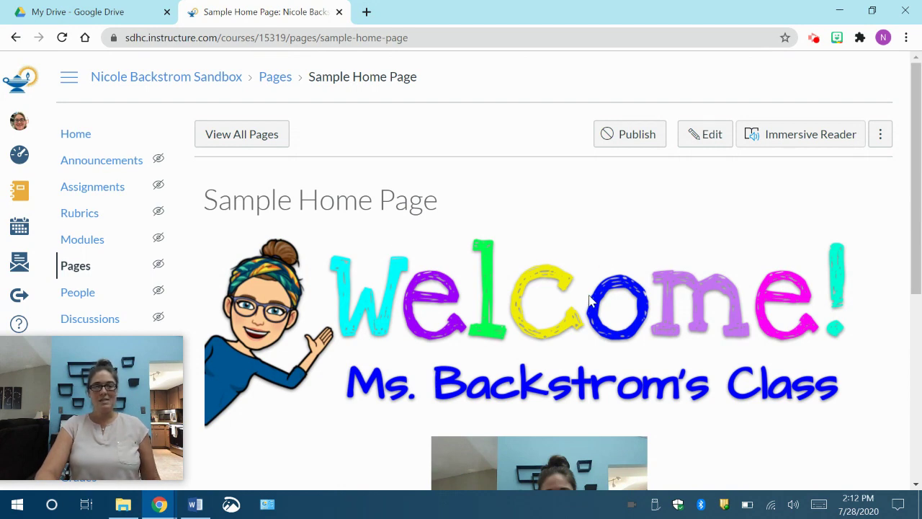
scroll(647, 336, "down", 5)
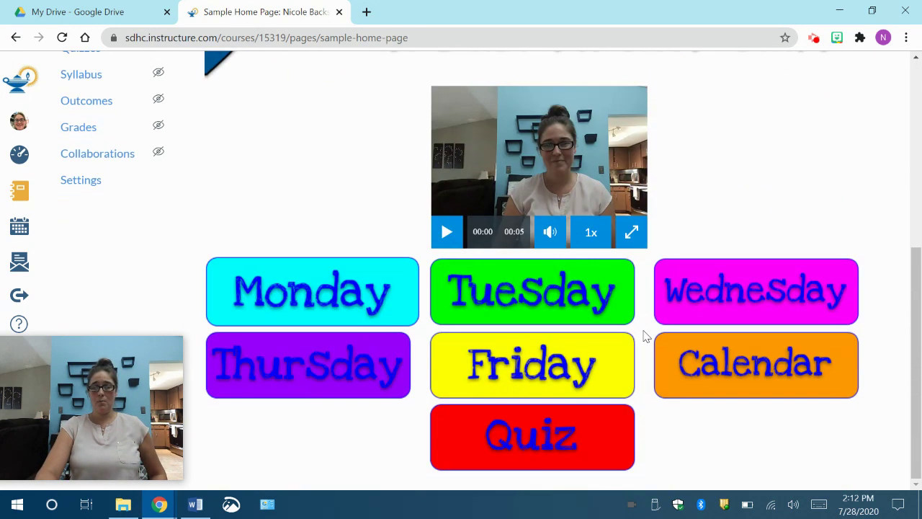
scroll(646, 335, "up", 3)
scroll(646, 336, "up", 3)
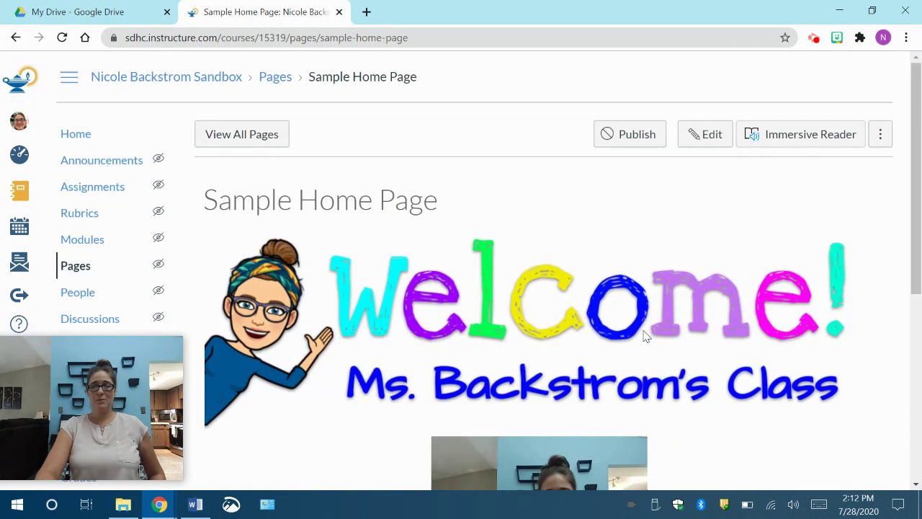
left_click(628, 147)
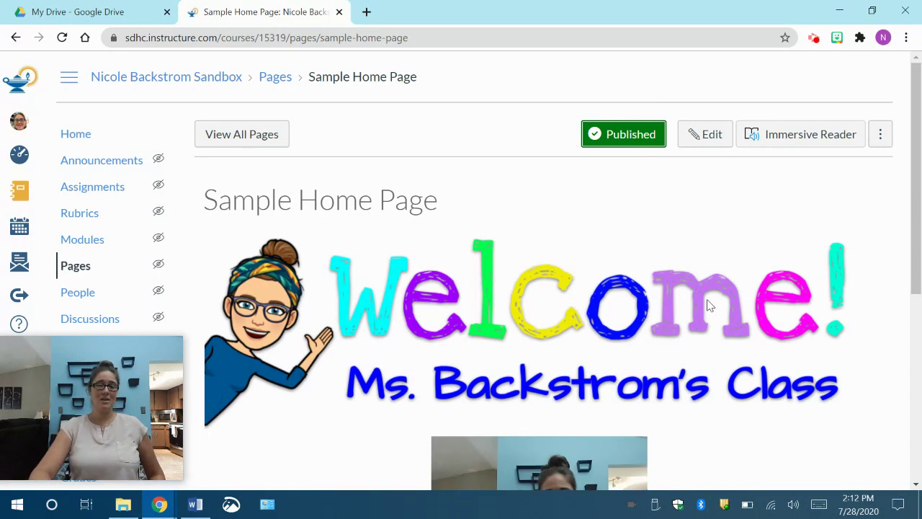
scroll(707, 305, "down", 3)
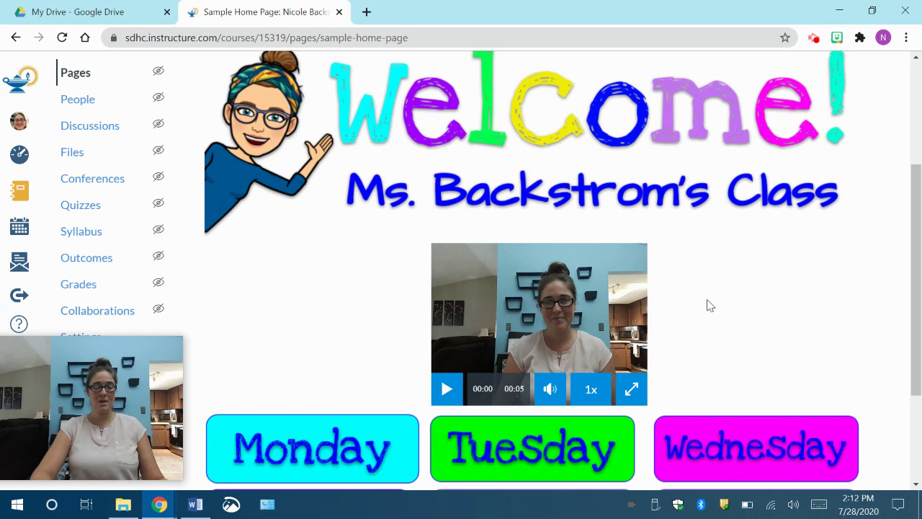
scroll(706, 306, "up", 3)
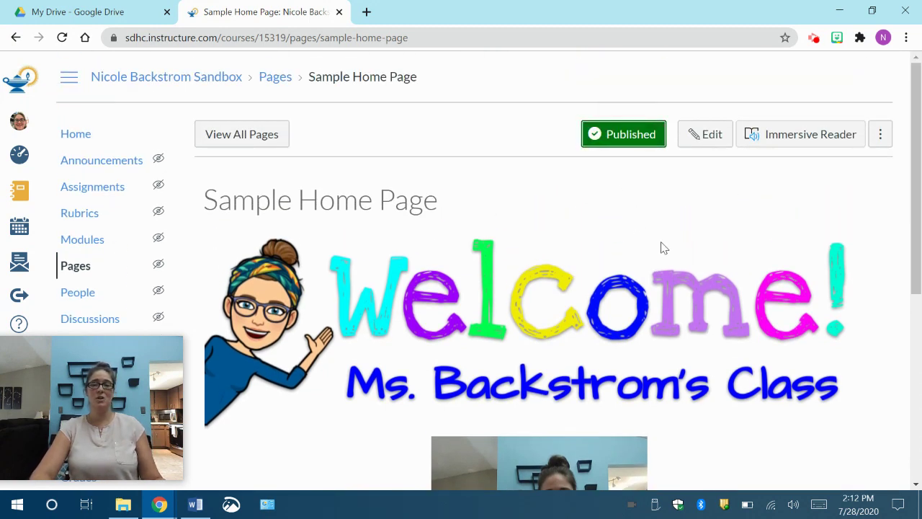
scroll(797, 384, "down", 3)
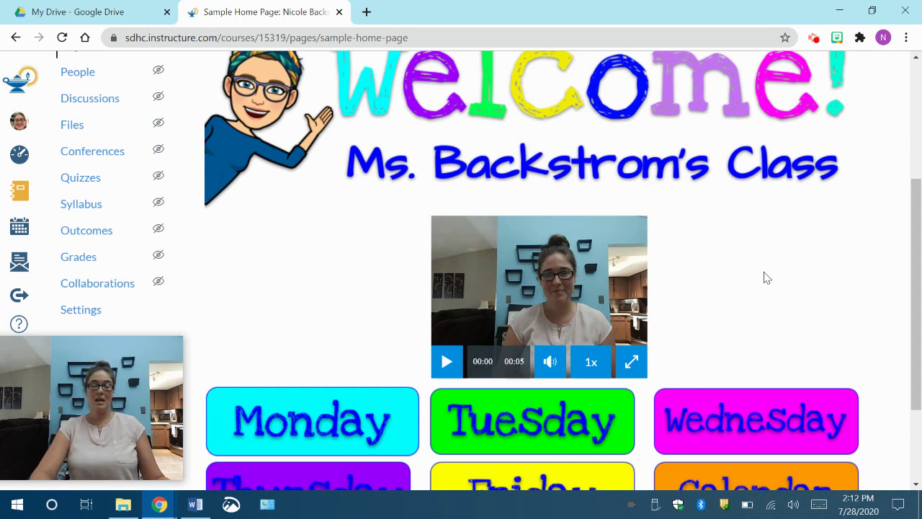
scroll(763, 276, "up", 3)
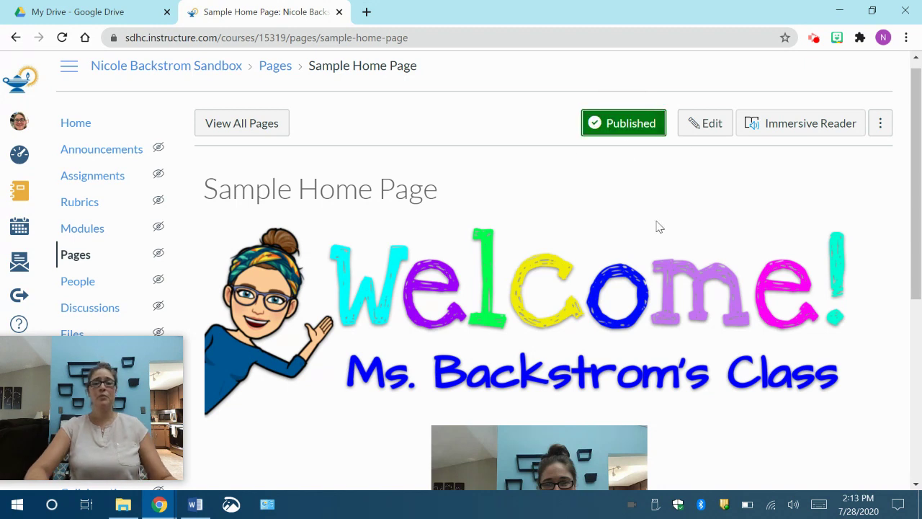
scroll(657, 227, "down", 2)
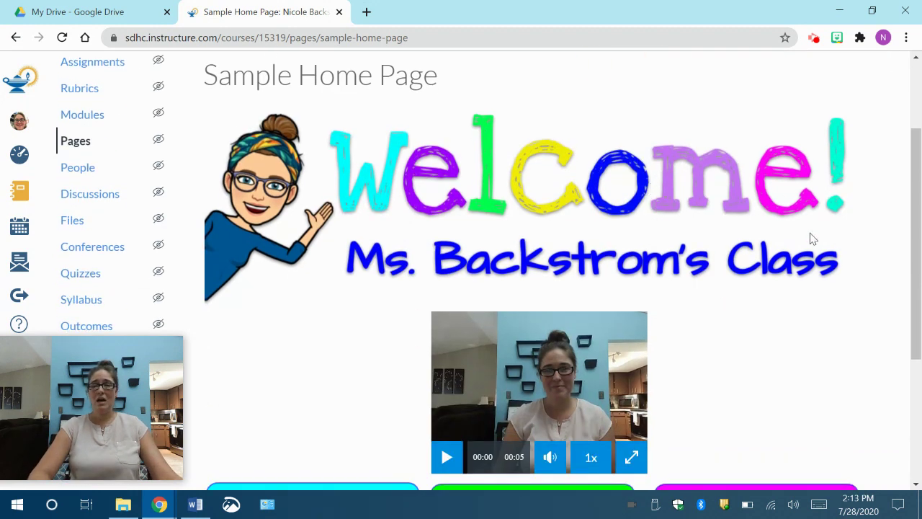
scroll(810, 237, "down", 4)
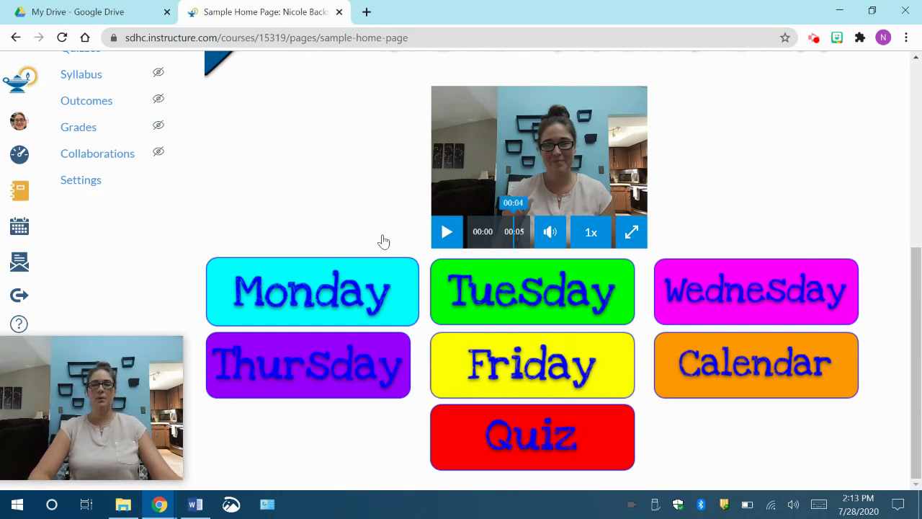
scroll(747, 149, "up", 5)
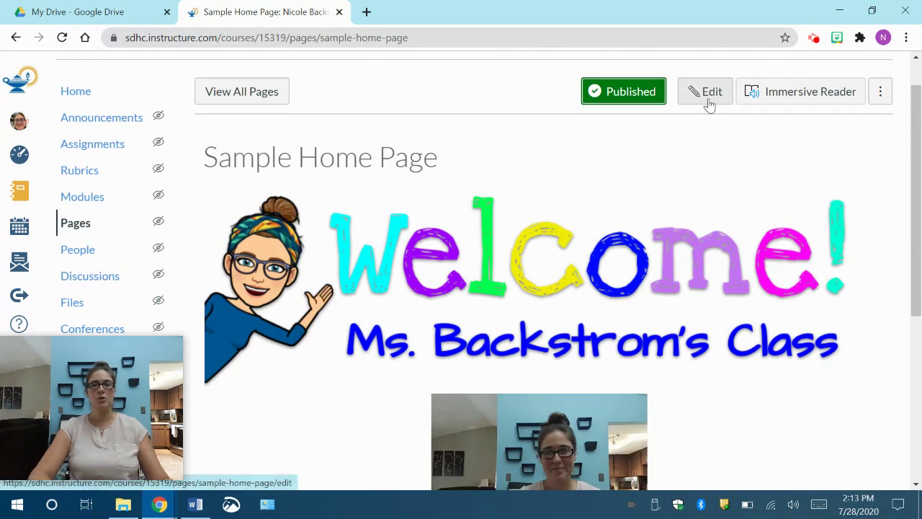
left_click(706, 105)
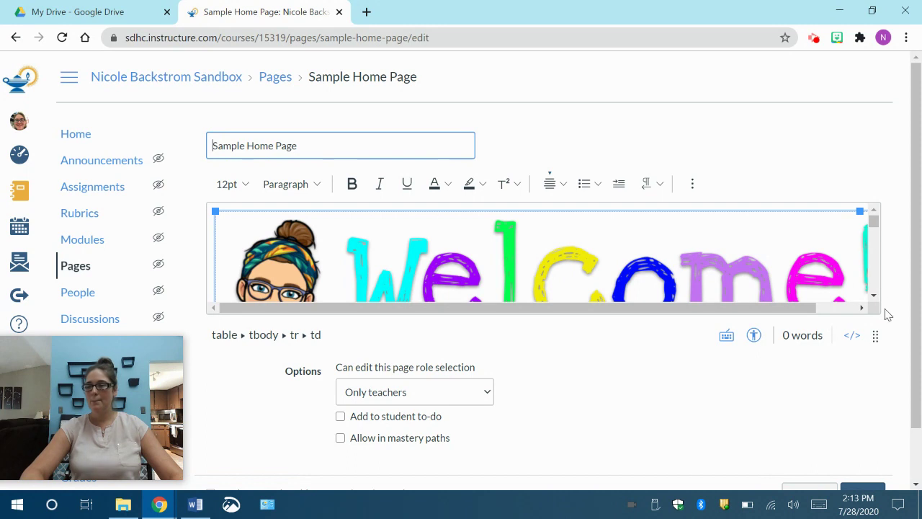
Enlarge the editing area, select the Monday button image and reveal the extra toolbar options.
left_click_drag(877, 337, 885, 494)
scroll(788, 281, "up", 5)
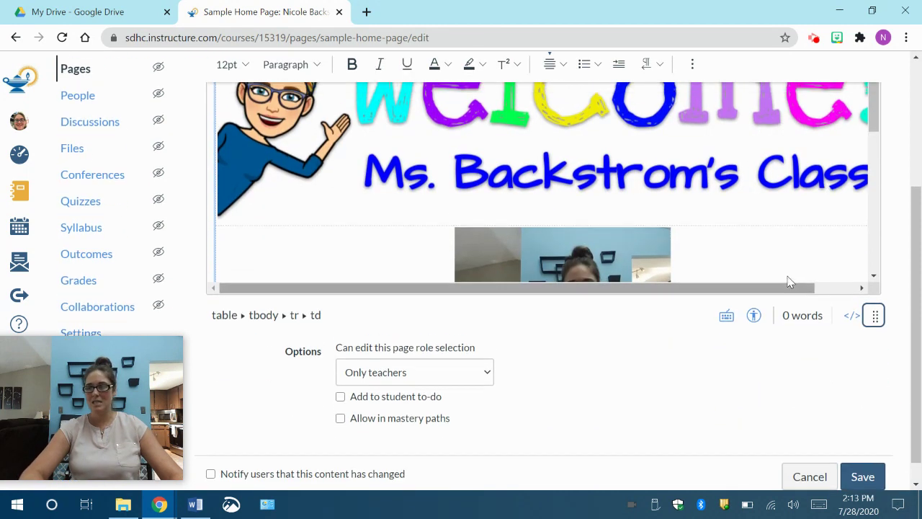
scroll(682, 348, "down", 3)
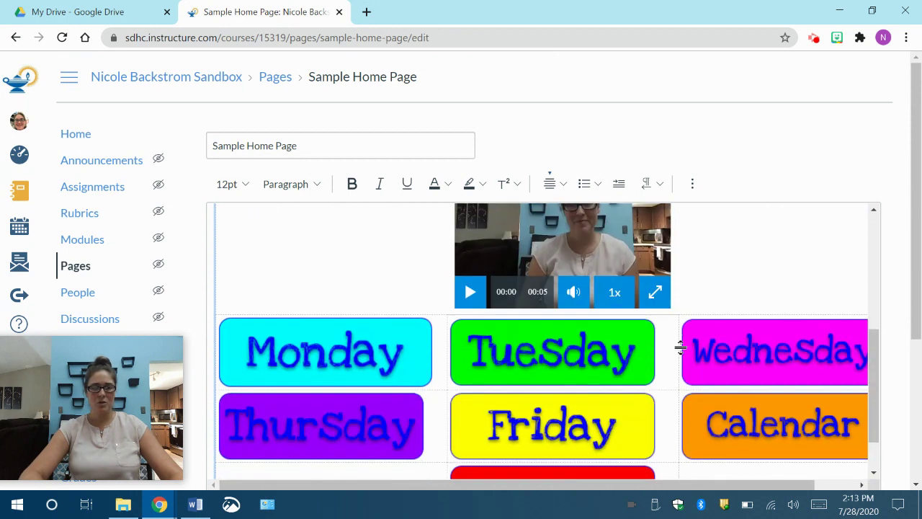
left_click(344, 353)
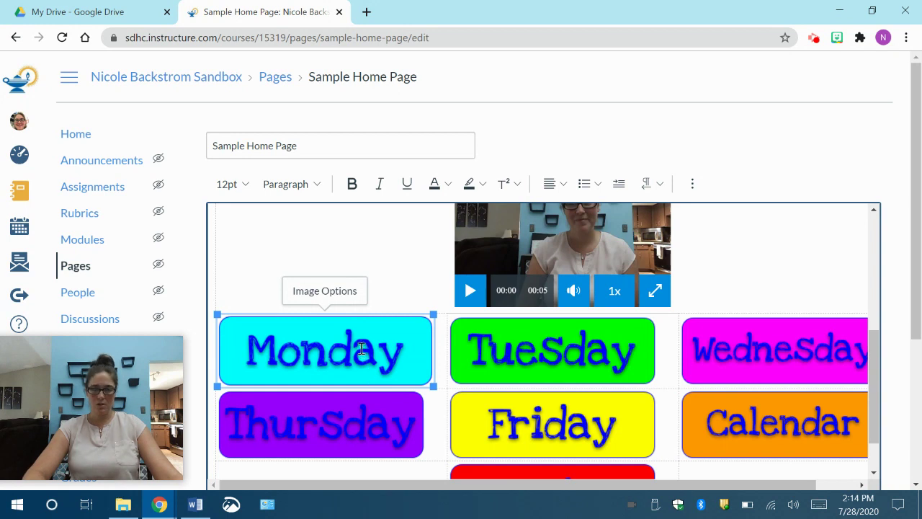
left_click(693, 185)
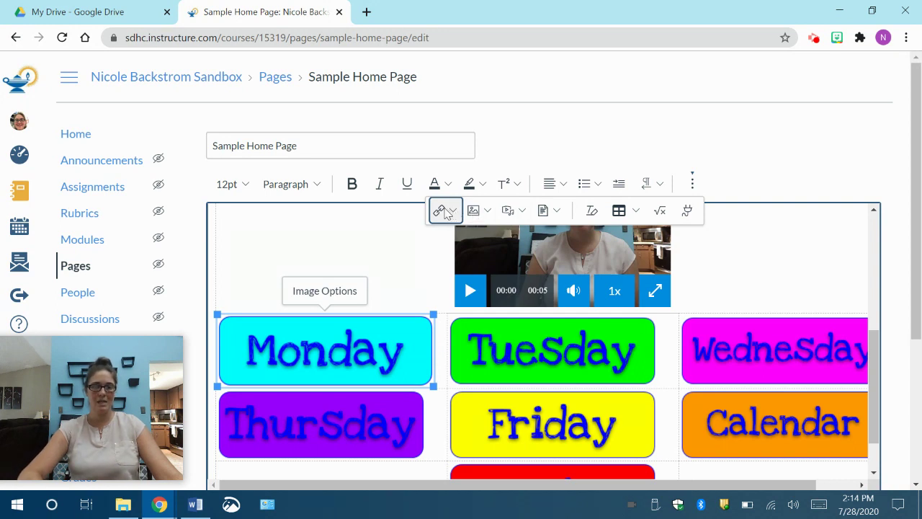
left_click(447, 211)
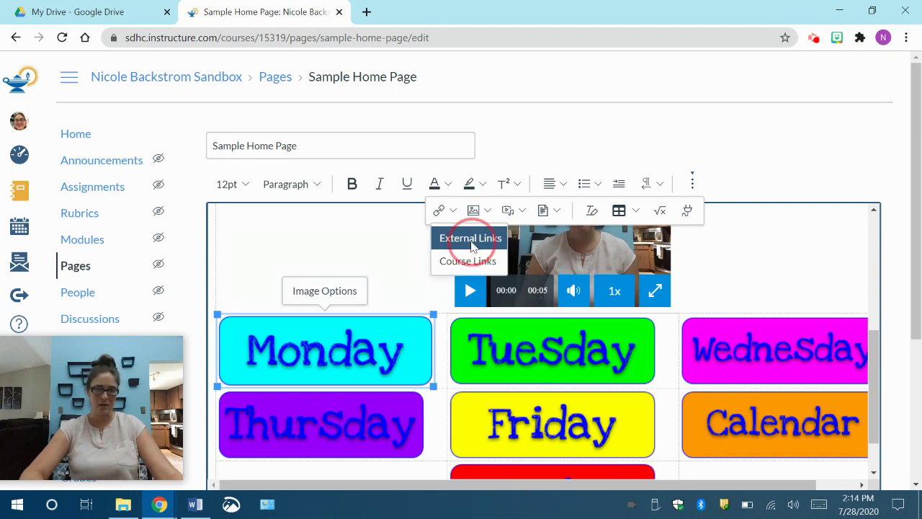
left_click(472, 245)
left_click(222, 284)
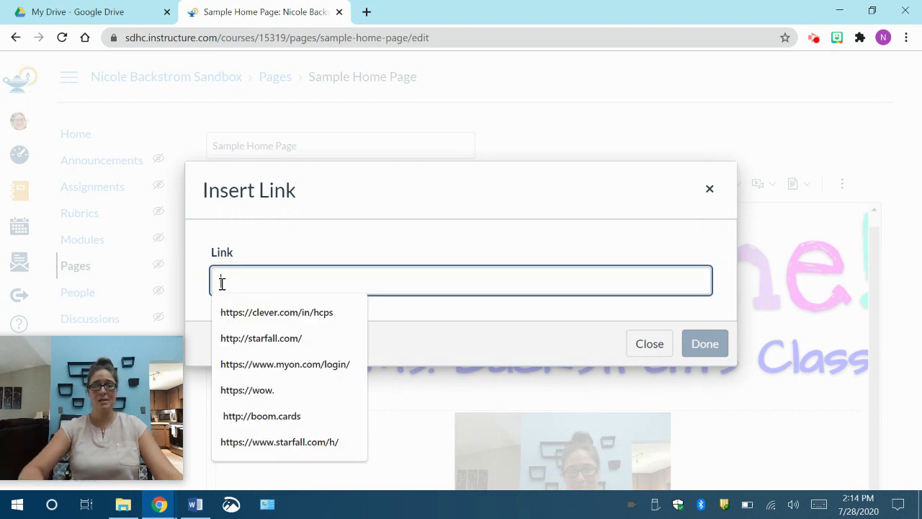
left_click(278, 347)
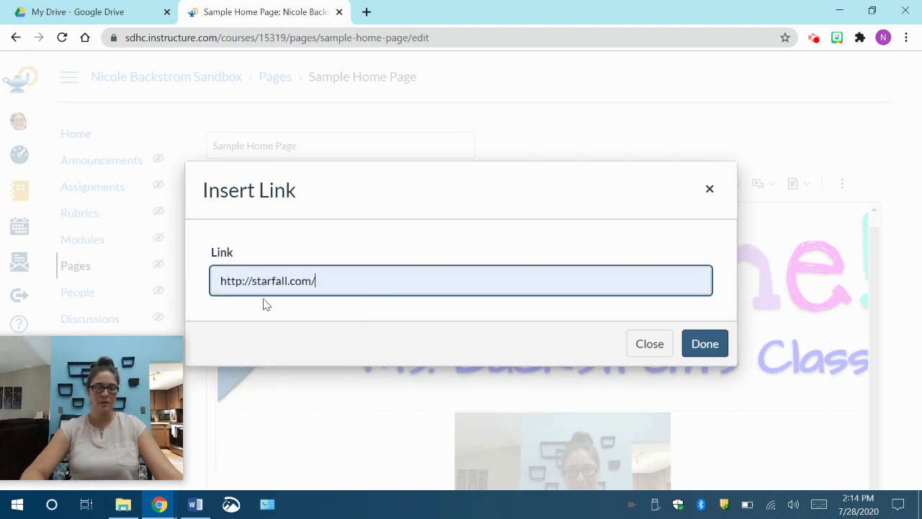
left_click(693, 346)
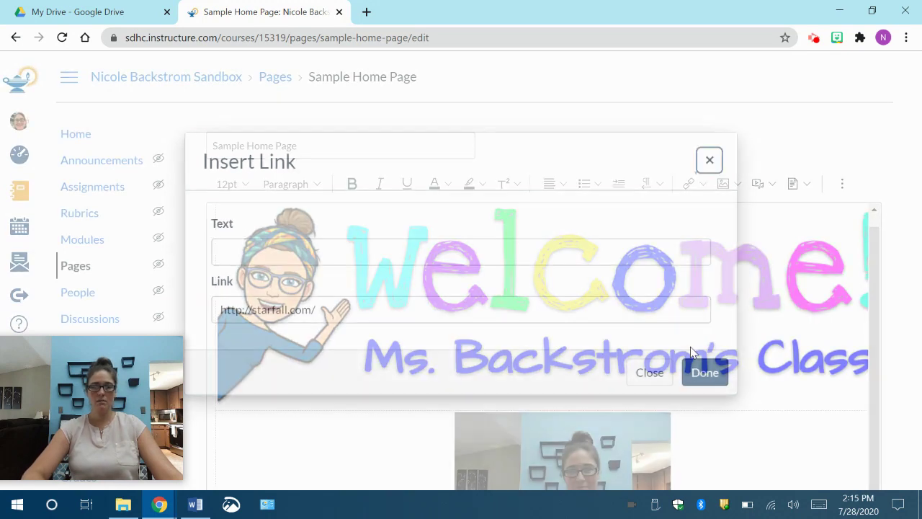
scroll(485, 348, "down", 10)
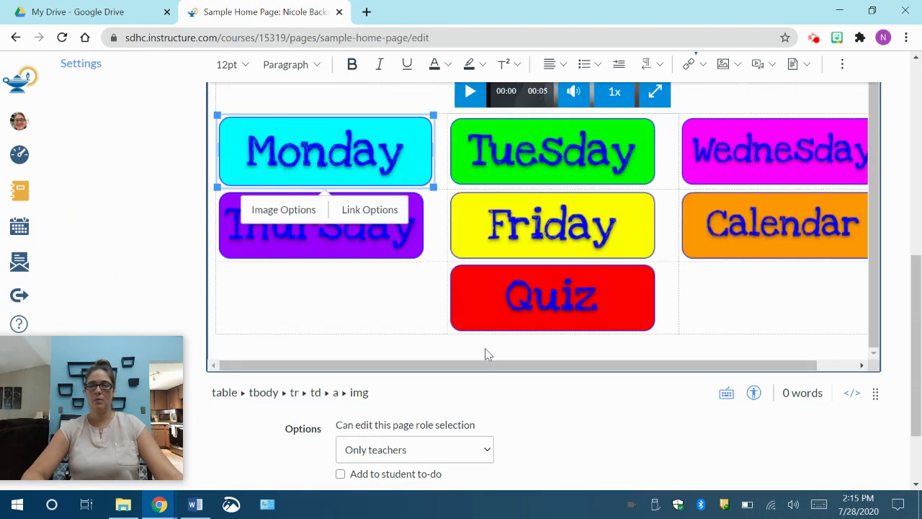
Save the page, test that Monday opens Starfall, then close the Starfall tab.
left_click(864, 452)
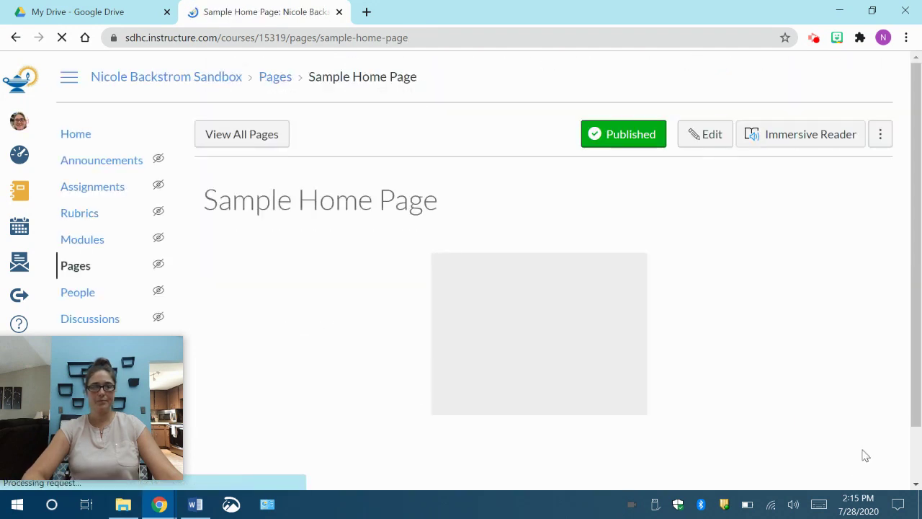
scroll(639, 385, "down", 5)
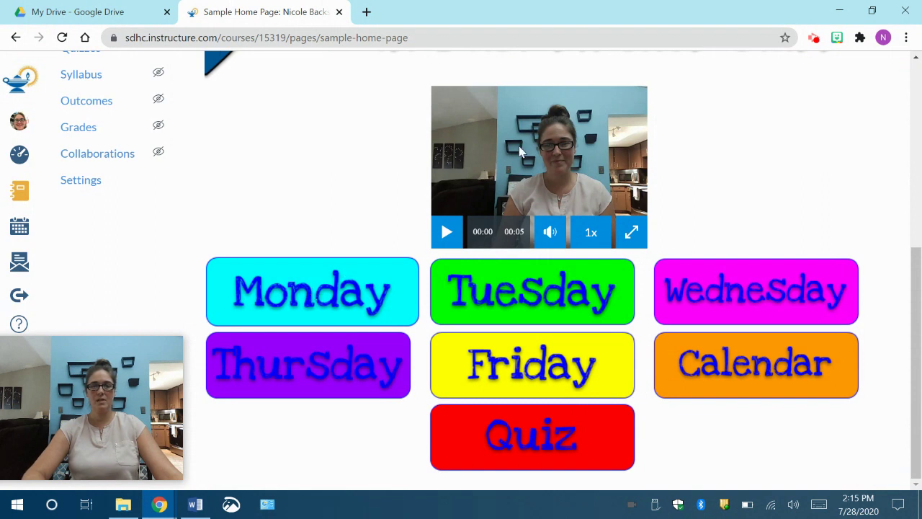
left_click(341, 302)
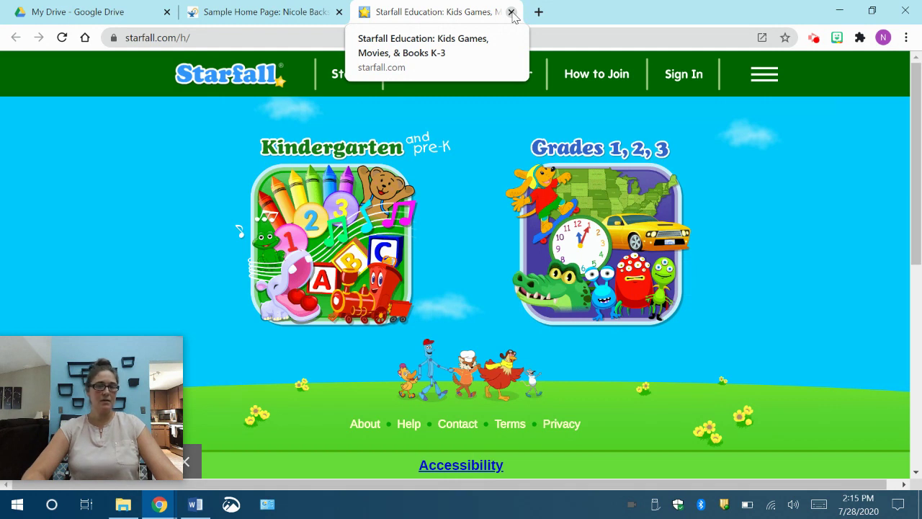
left_click(512, 13)
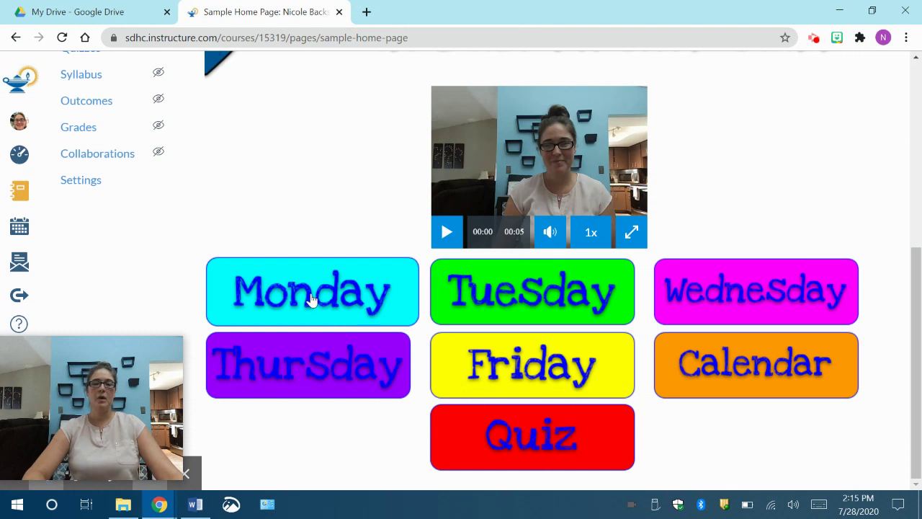
scroll(718, 194, "up", 3)
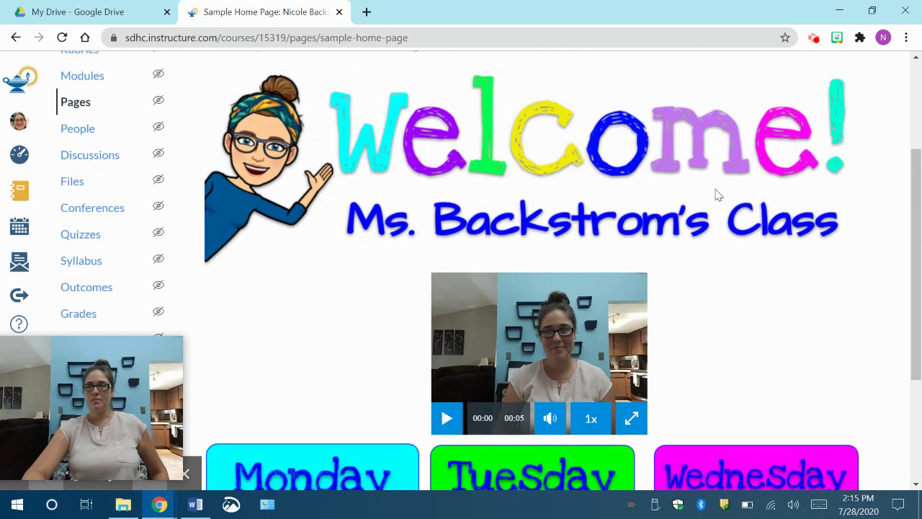
scroll(718, 195, "up", 2)
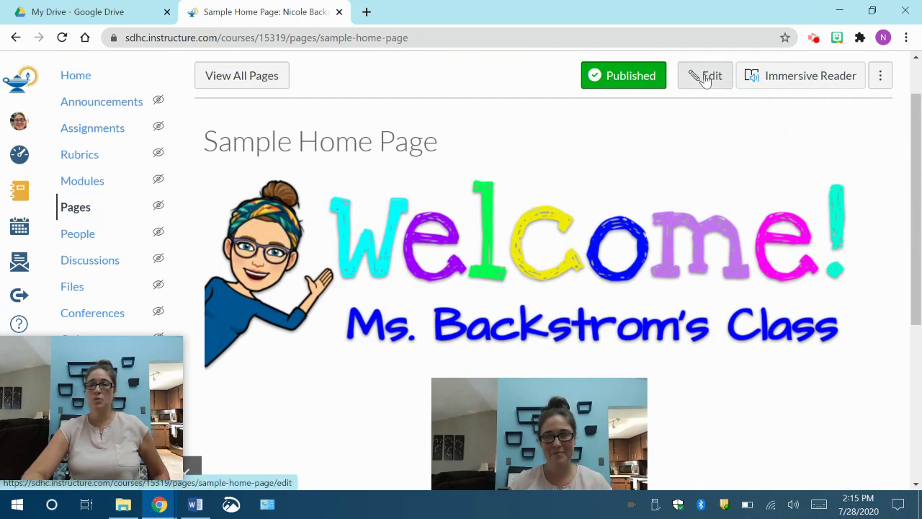
Reopen the Sample Home Page in the editor and drag its resize handle to enlarge it.
left_click(706, 80)
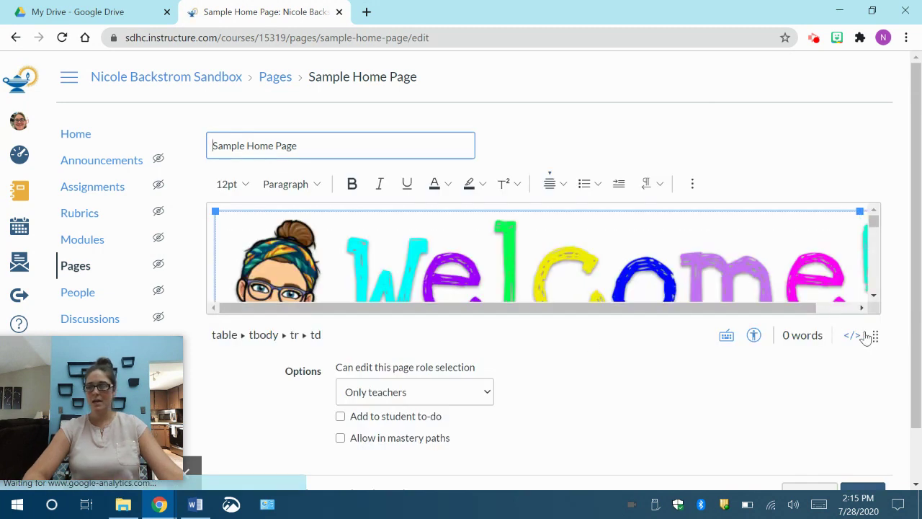
left_click_drag(876, 340, 869, 480)
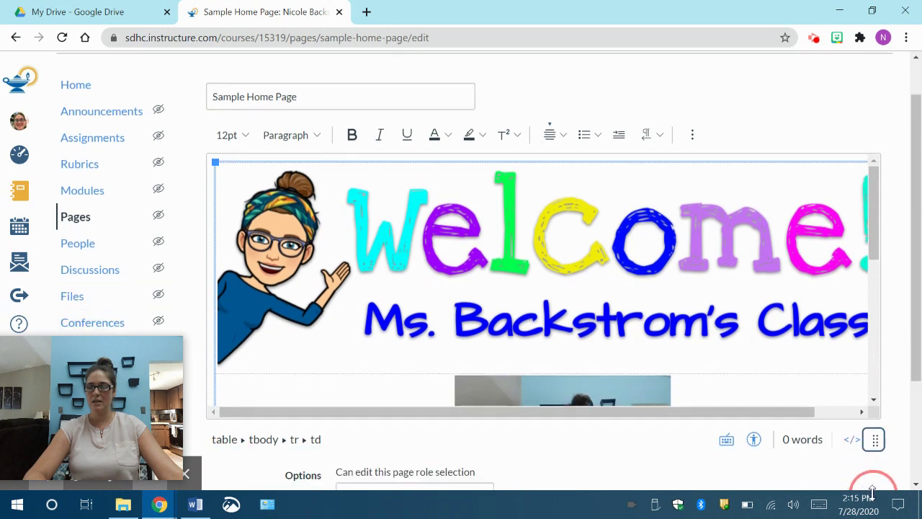
scroll(699, 246, "down", 1)
scroll(699, 246, "down", 5)
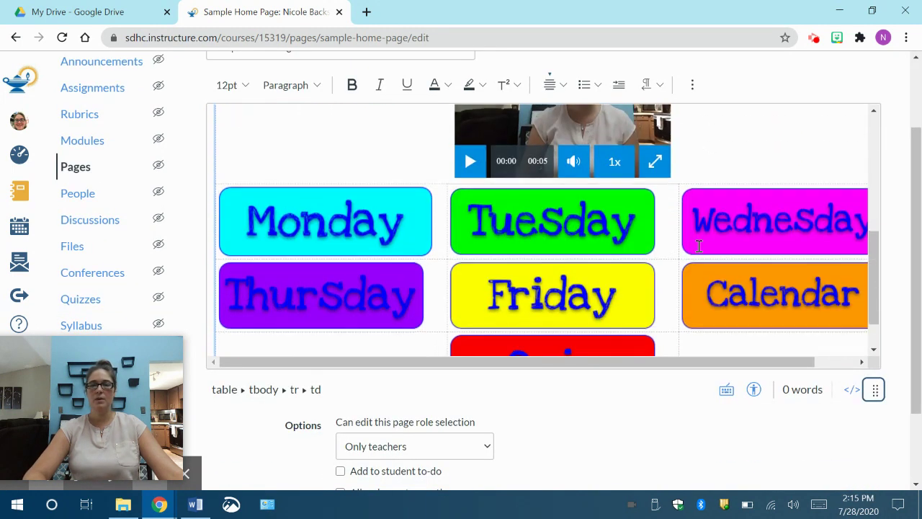
left_click(338, 167)
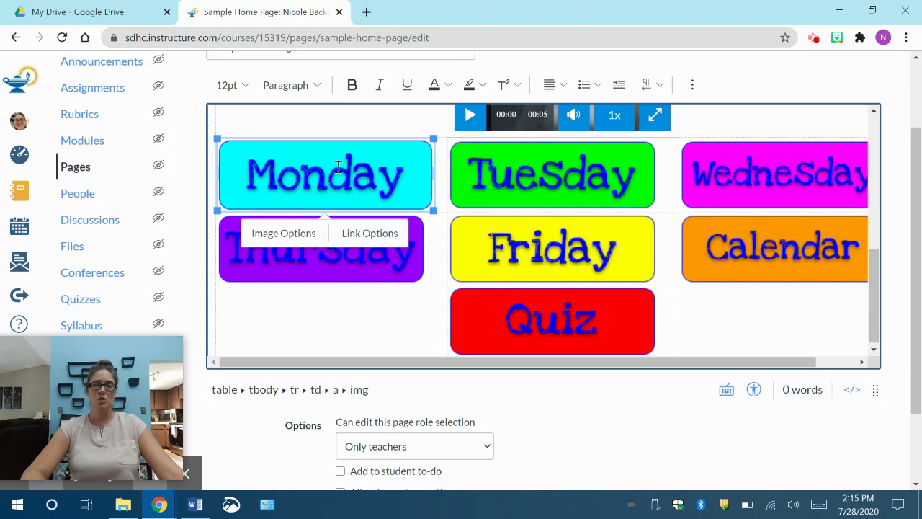
left_click(370, 233)
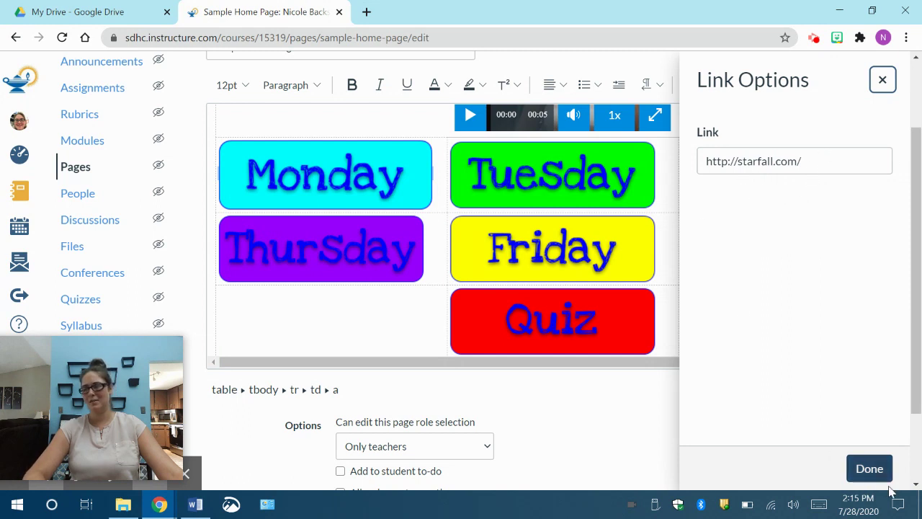
left_click(883, 79)
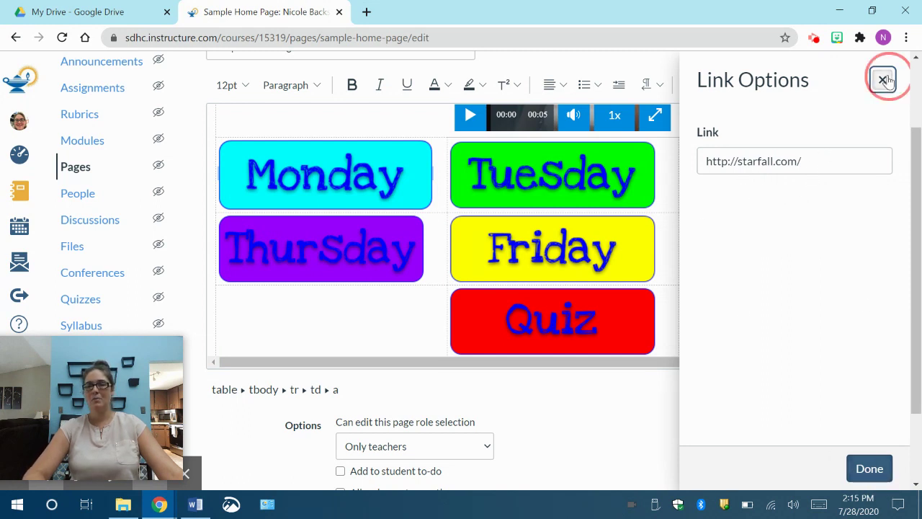
Reselect the Monday image and bring up its link choices from the extra toolbar tools.
scroll(387, 183, "up", 3)
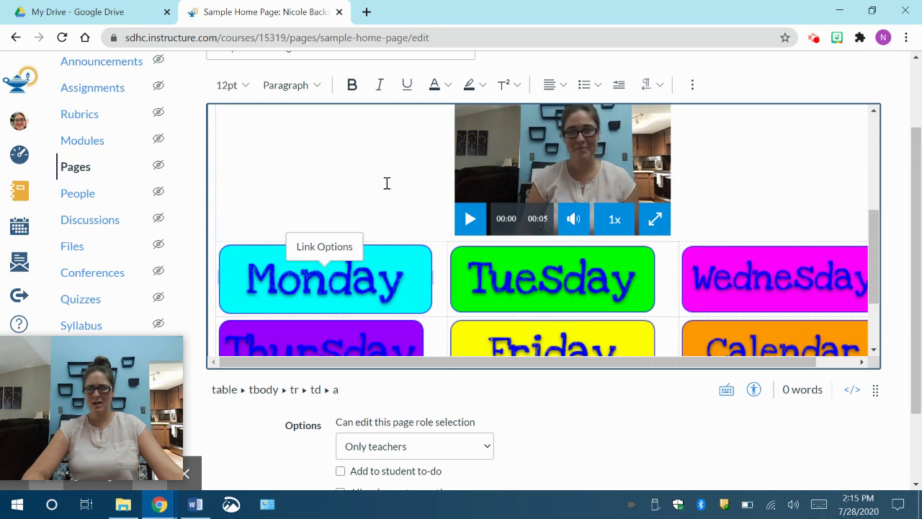
scroll(387, 183, "down", 3)
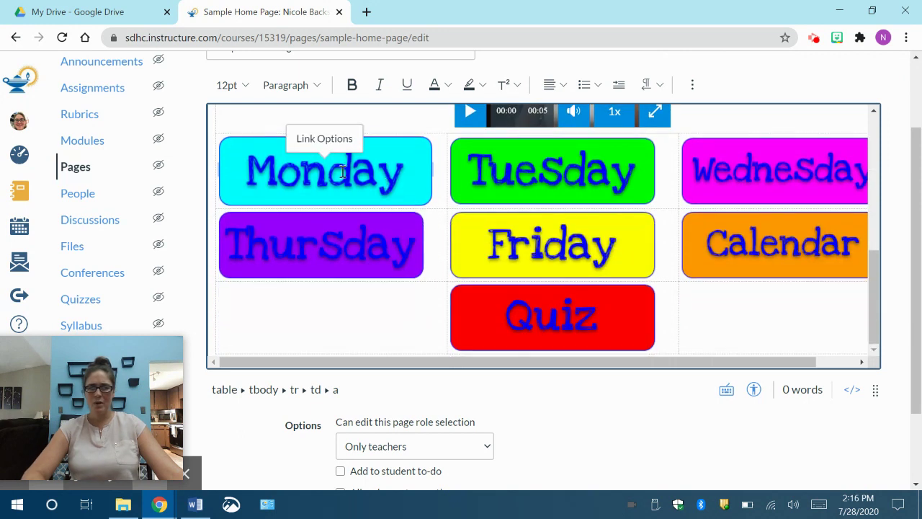
left_click(367, 174)
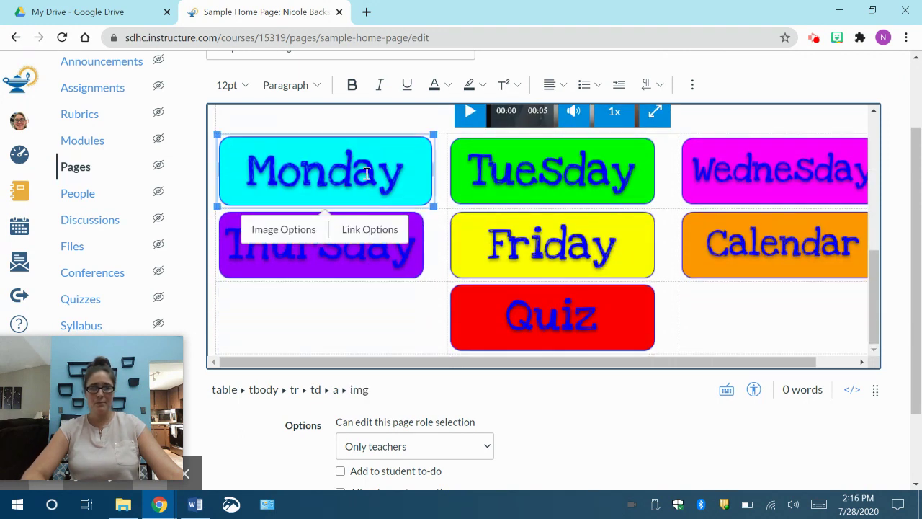
left_click(692, 85)
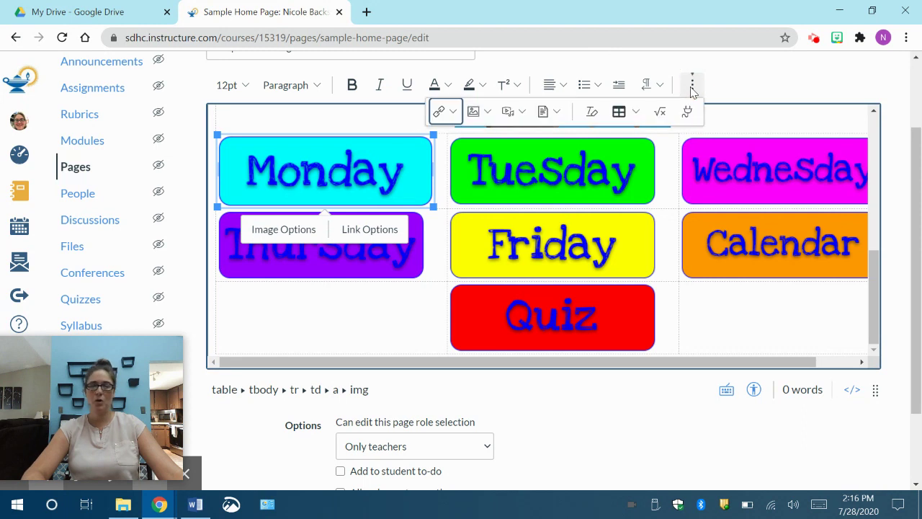
left_click(450, 114)
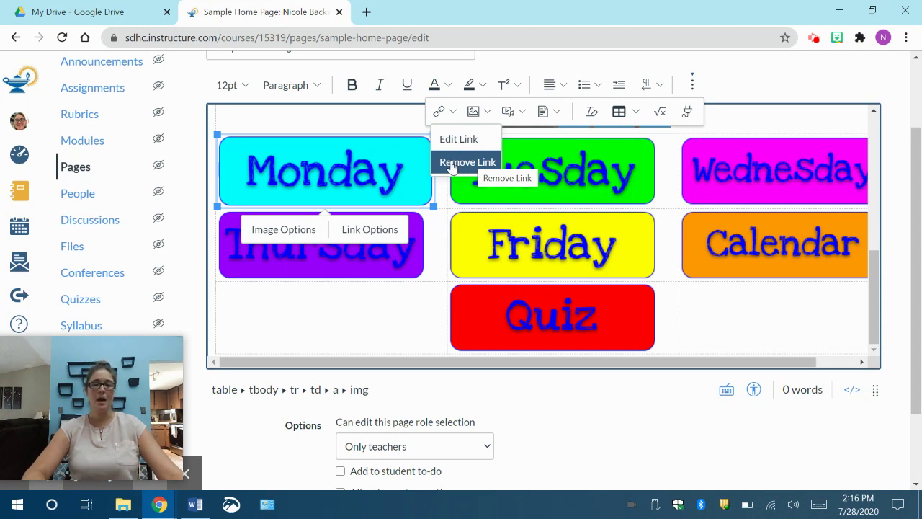
Leave Monday's link unchanged, select the Calendar image and bring up its link choices.
left_click(781, 78)
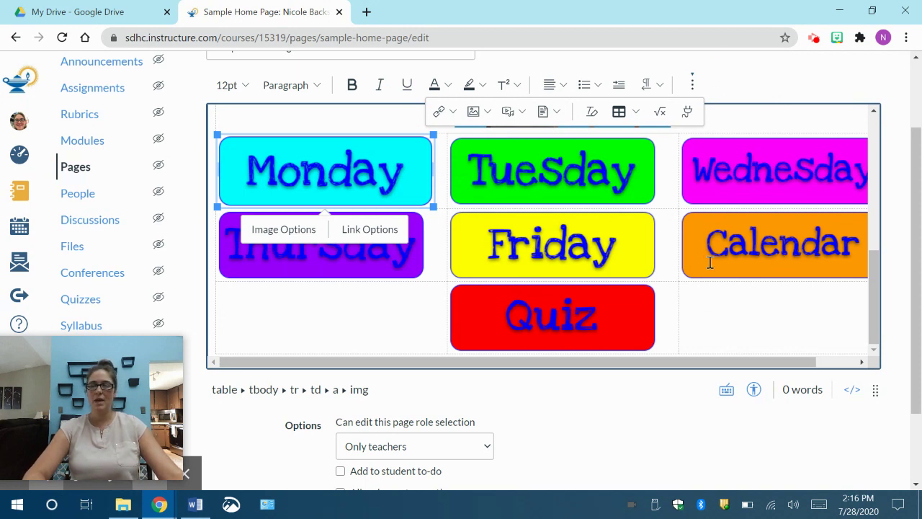
left_click(757, 241)
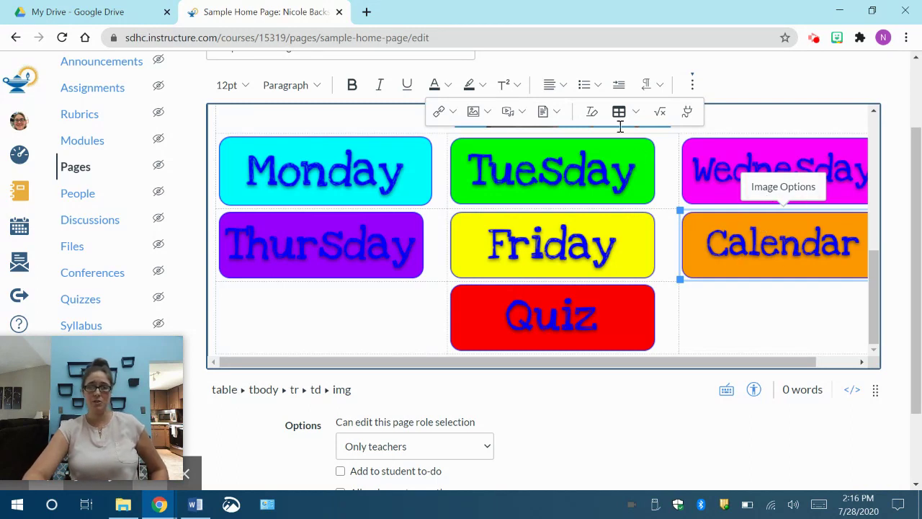
left_click(693, 85)
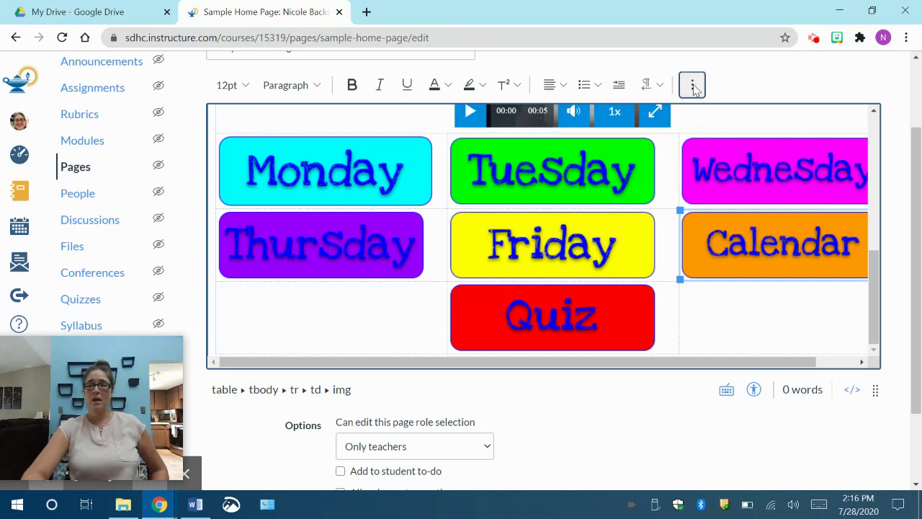
left_click(693, 85)
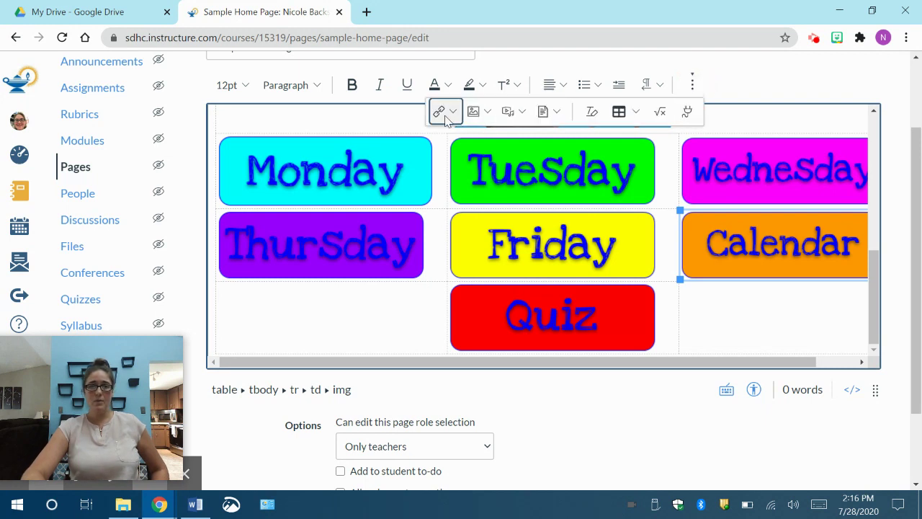
left_click(441, 113)
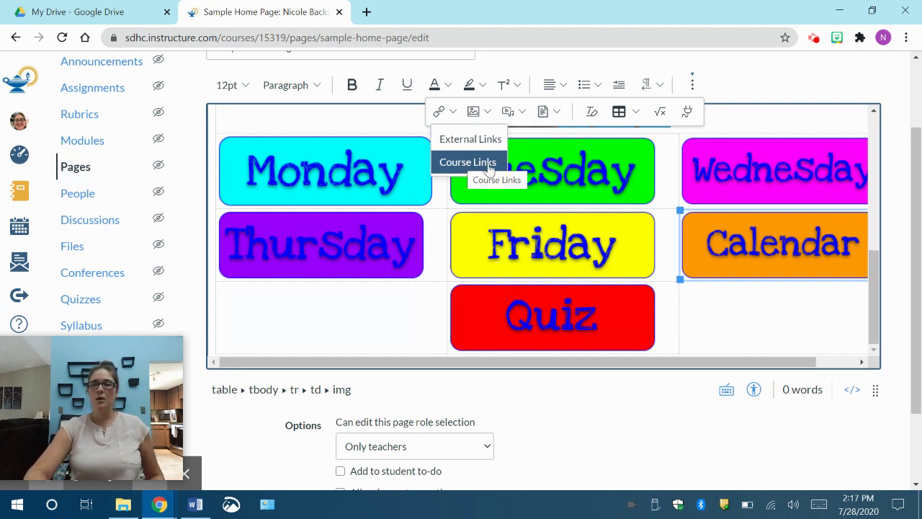
Link the Calendar image to the Calendar-August Assignments page under Course Links > Pages.
left_click(468, 163)
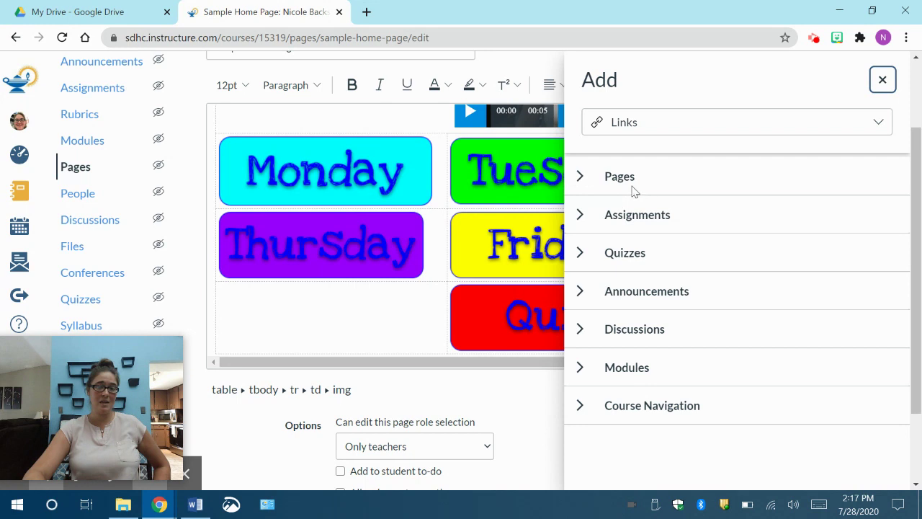
left_click(580, 179)
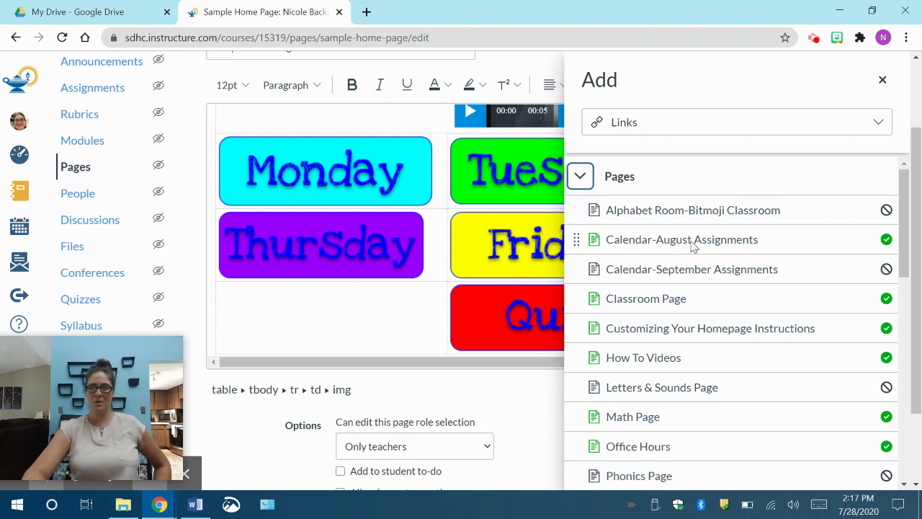
left_click(690, 244)
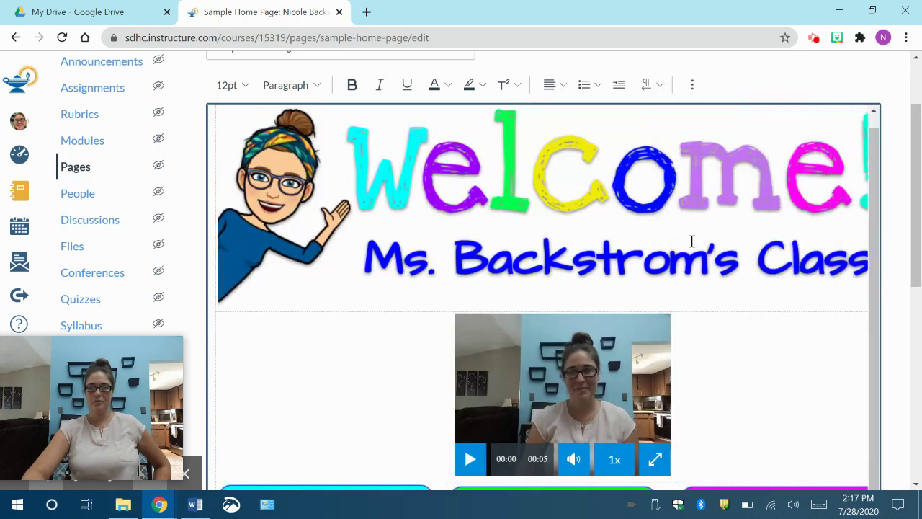
Save the home page edits and test the Calendar button's new link.
left_click_drag(916, 208, 917, 392)
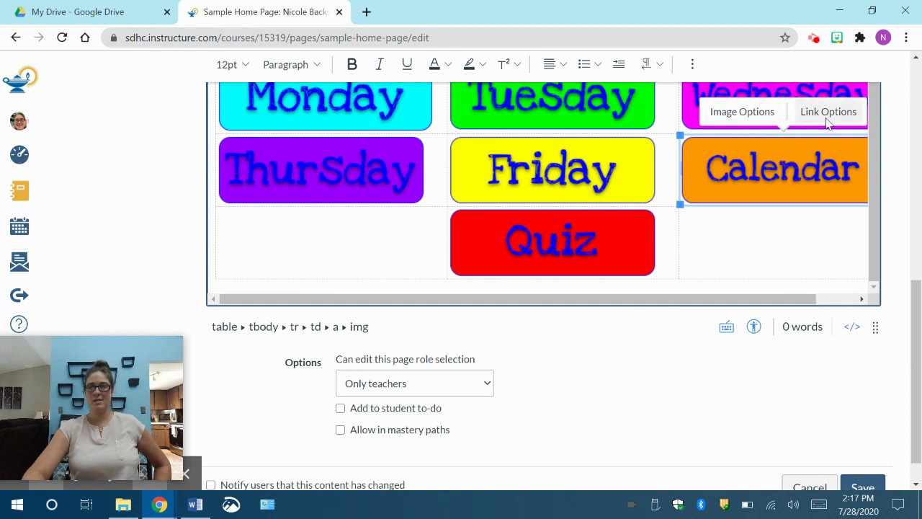
left_click(864, 487)
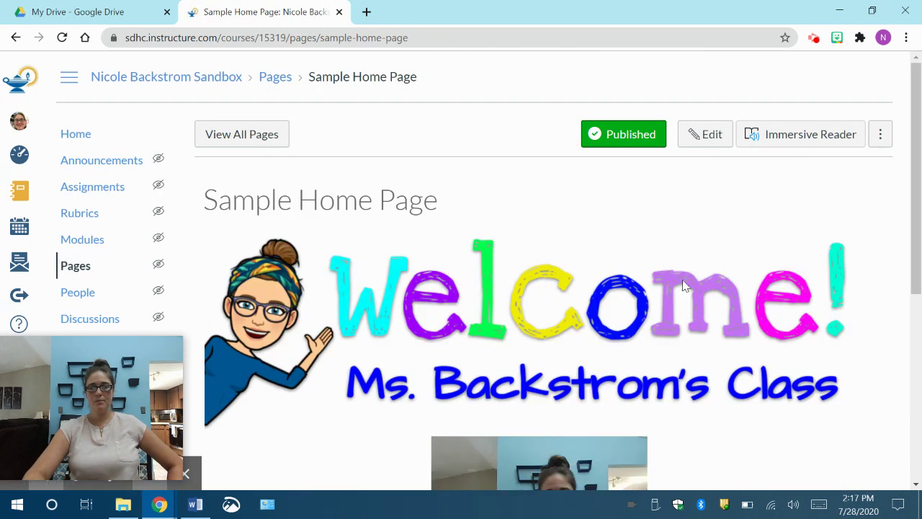
scroll(807, 330, "down", 3)
scroll(806, 330, "down", 3)
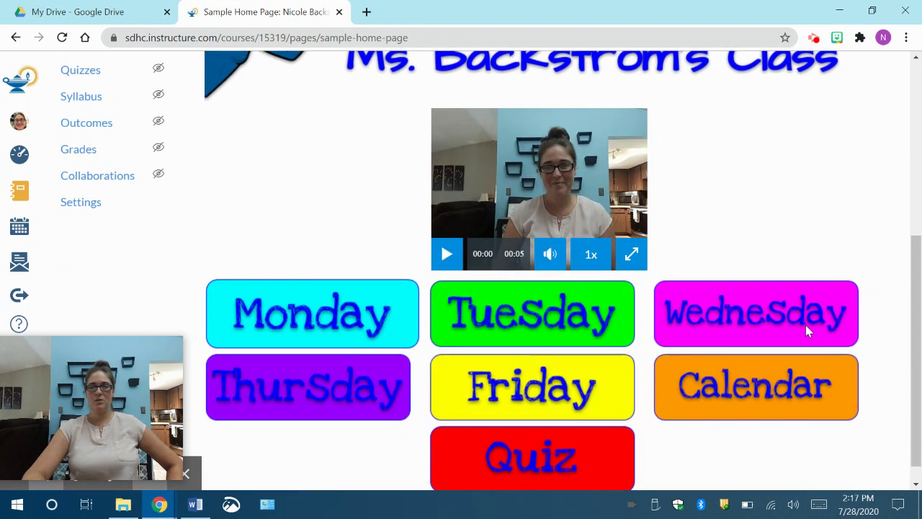
left_click(735, 373)
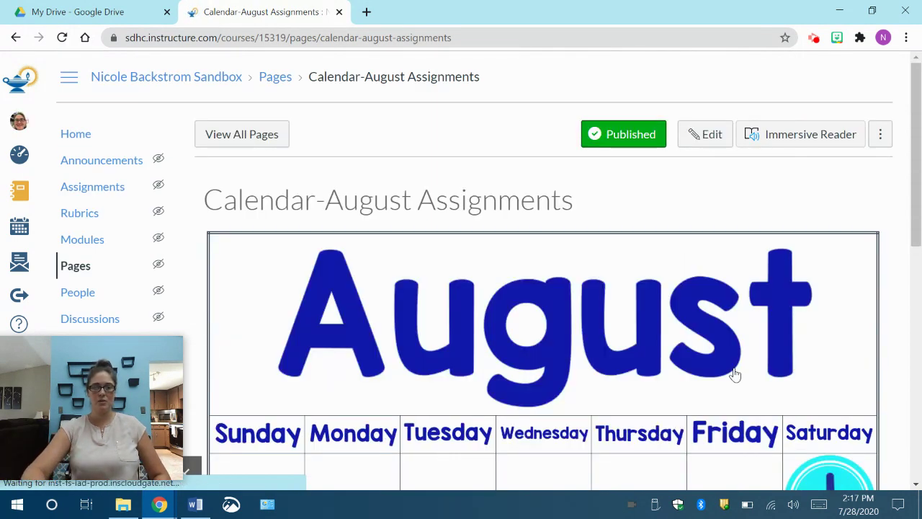
Scroll through the Calendar-August Assignments page, then go to the course's Pages list.
scroll(735, 374, "down", 5)
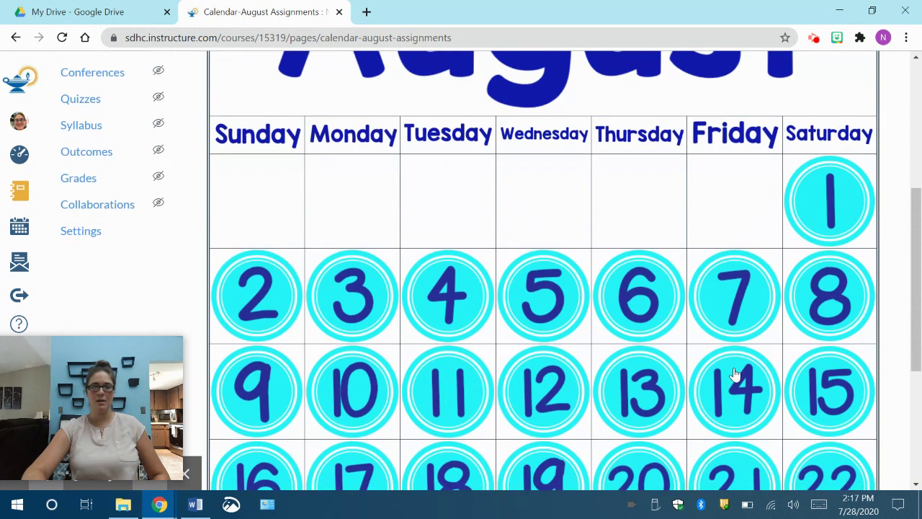
scroll(735, 375, "down", 1)
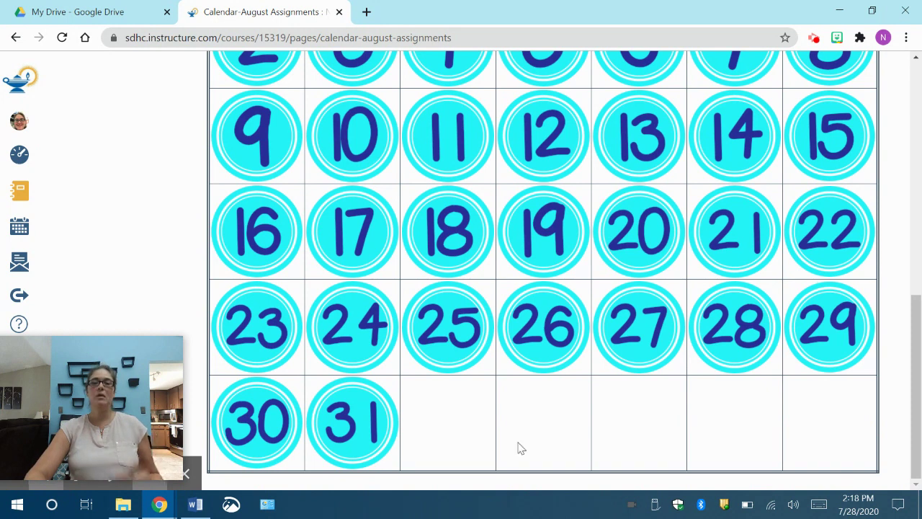
scroll(508, 344, "up", 7)
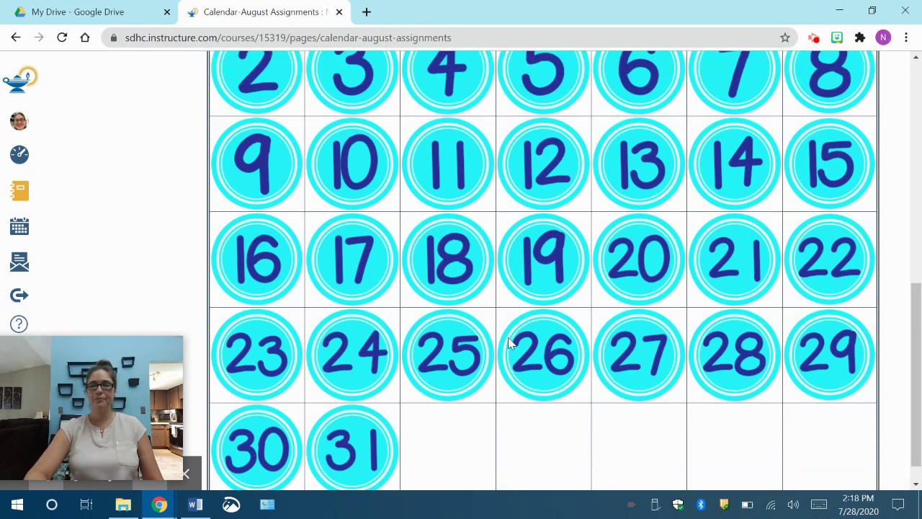
scroll(508, 344, "up", 1)
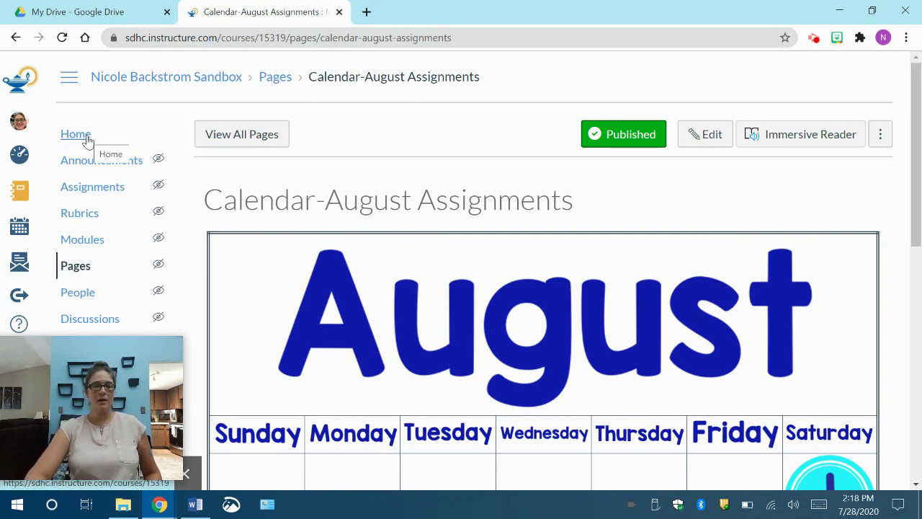
left_click(275, 80)
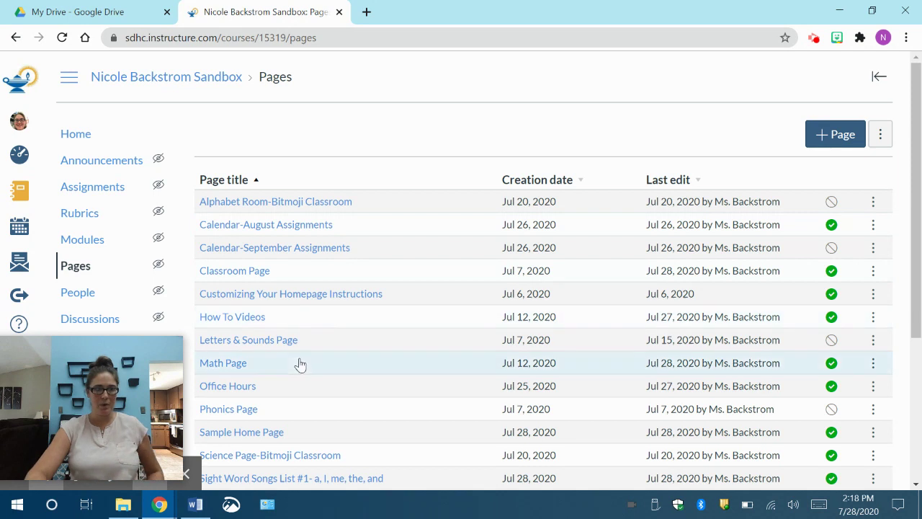
Find Sample Home Page in the course Pages list and reopen it to view its weekday buttons.
scroll(298, 365, "down", 2)
scroll(301, 364, "down", 3)
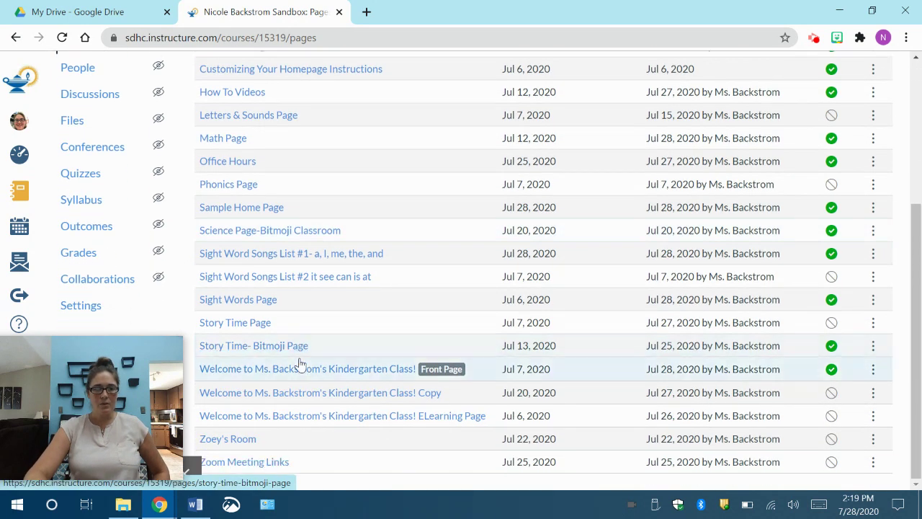
left_click(247, 211)
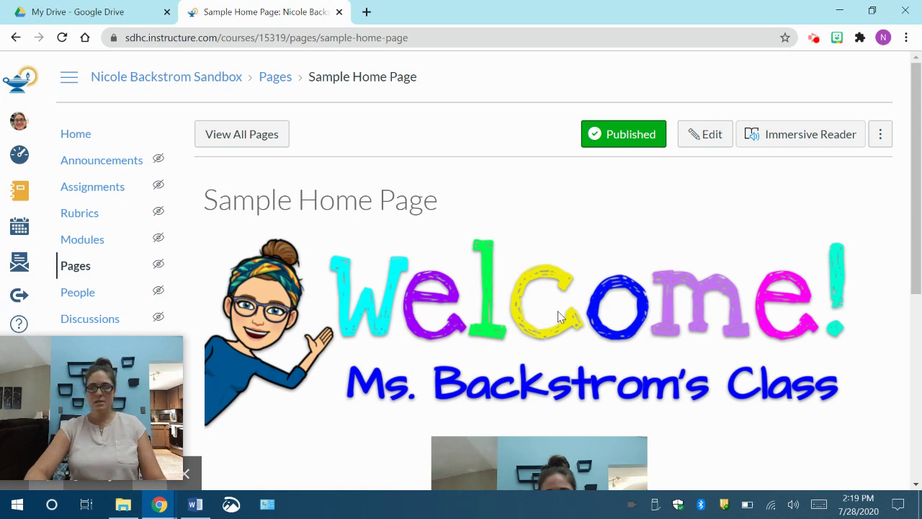
scroll(558, 317, "down", 3)
scroll(558, 317, "down", 2)
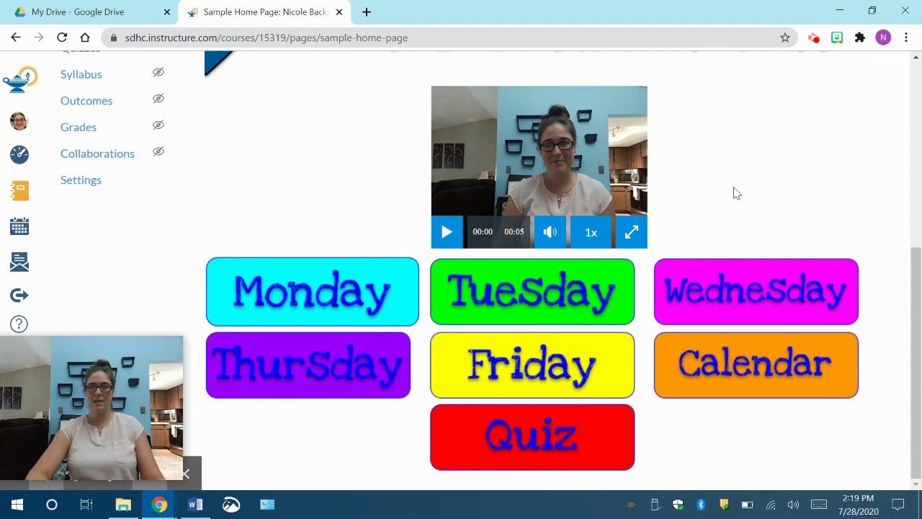
scroll(734, 193, "up", 5)
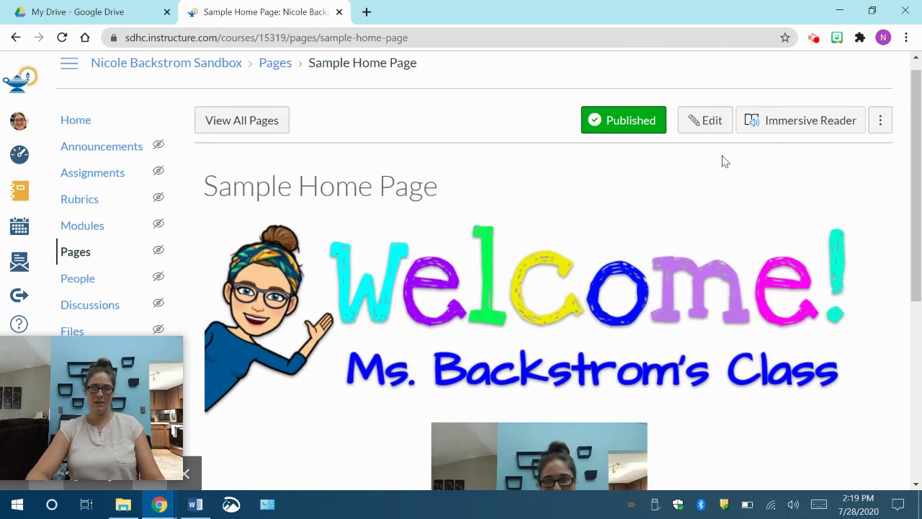
scroll(666, 348, "down", 1)
scroll(667, 348, "down", 4)
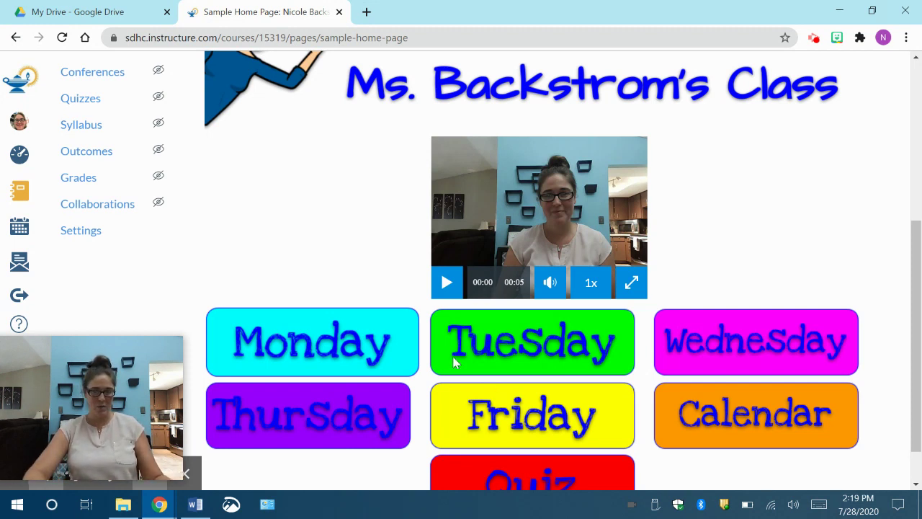
scroll(646, 365, "down", 1)
scroll(646, 365, "up", 8)
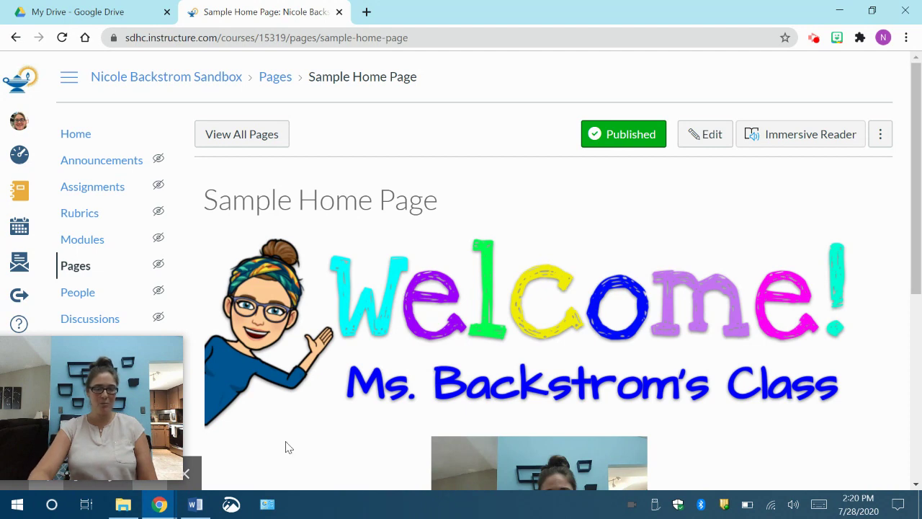
scroll(840, 395, "down", 5)
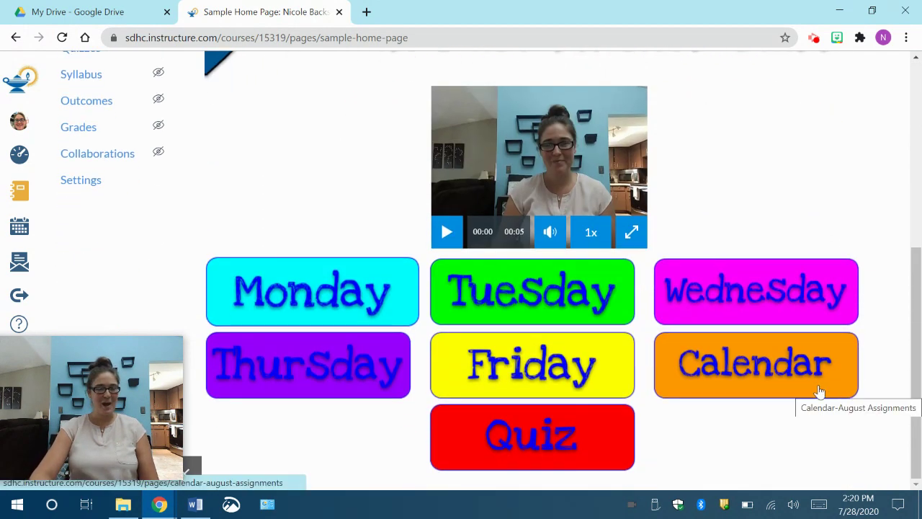
mouse_move(124, 443)
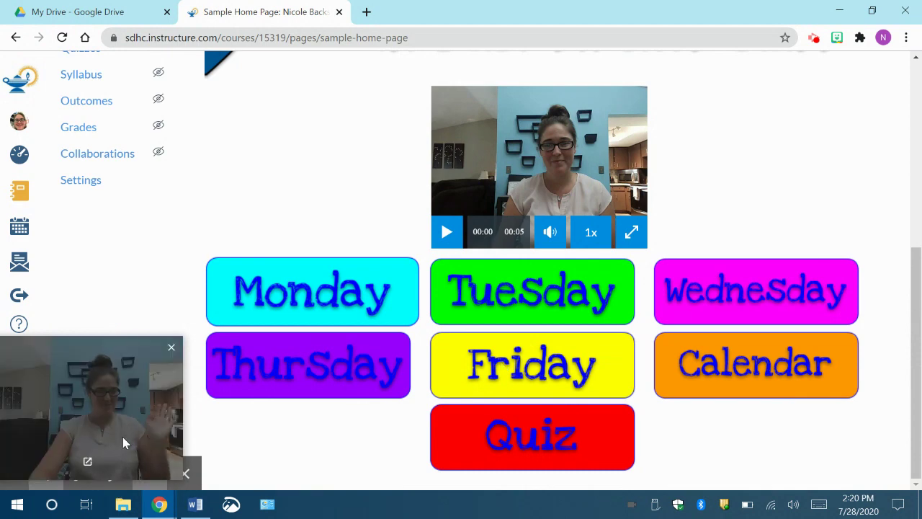